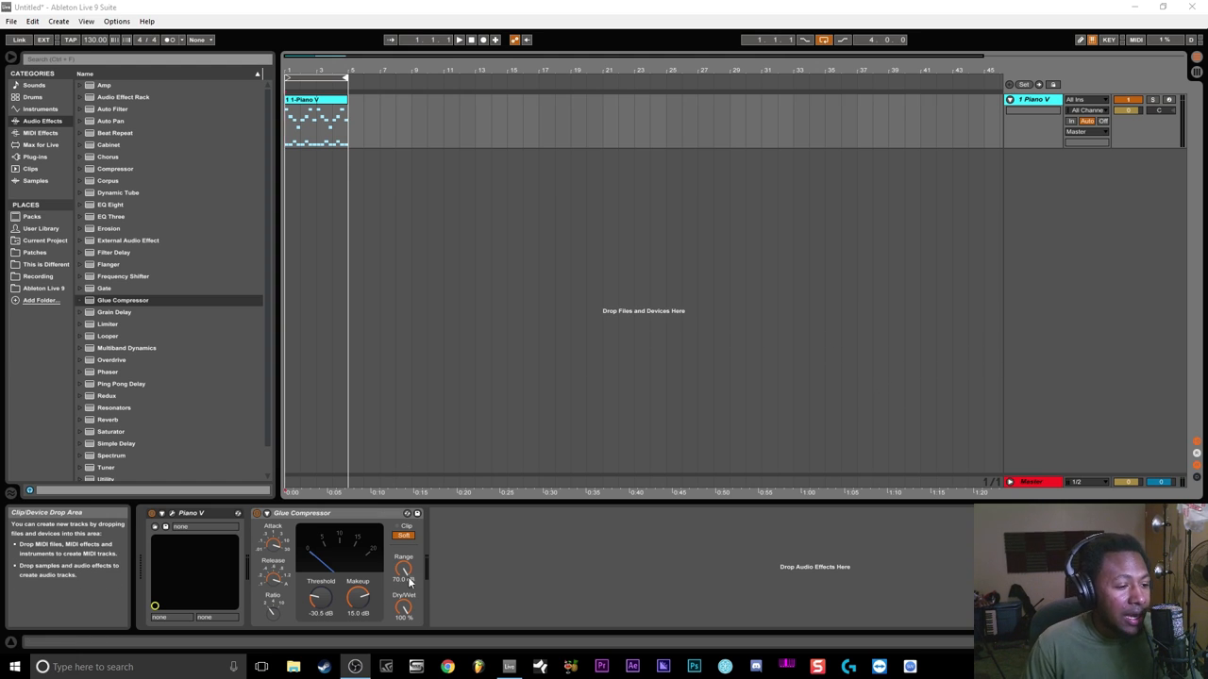
Audition the piano loop, then freeze the Piano V track from the clip's context menu.
click(460, 40)
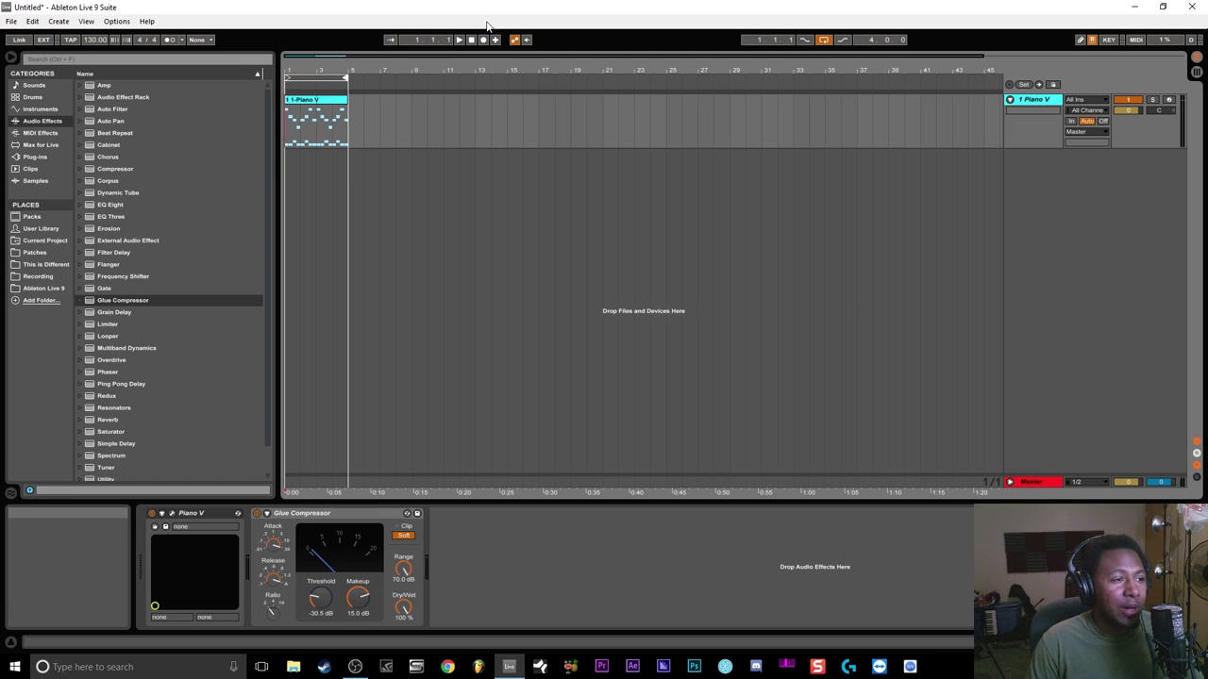
right_click(306, 104)
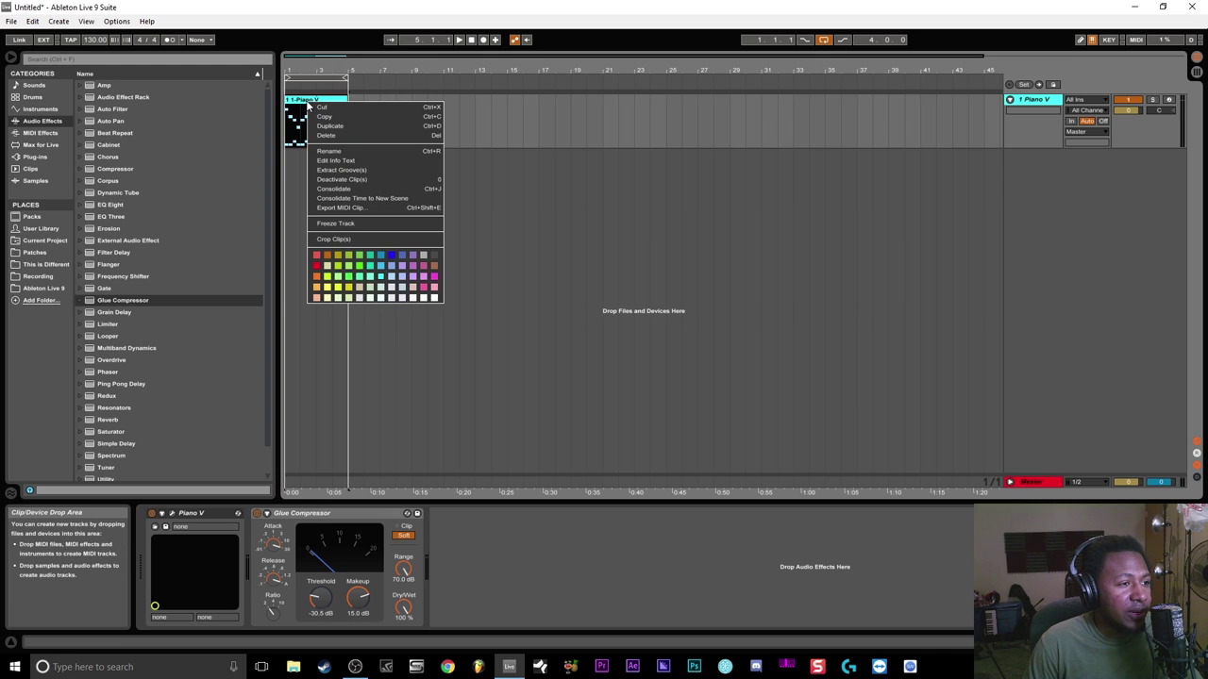
click(343, 223)
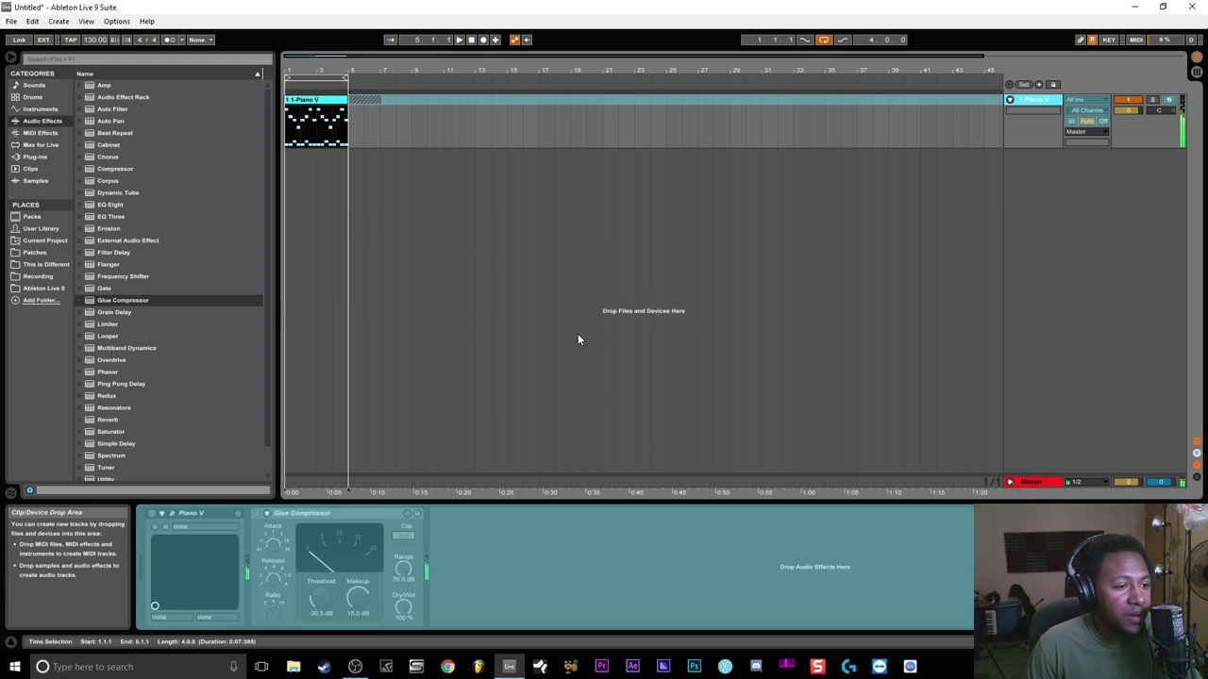
Flatten the frozen track to audio and select the short tail clip after the loop.
right_click(330, 101)
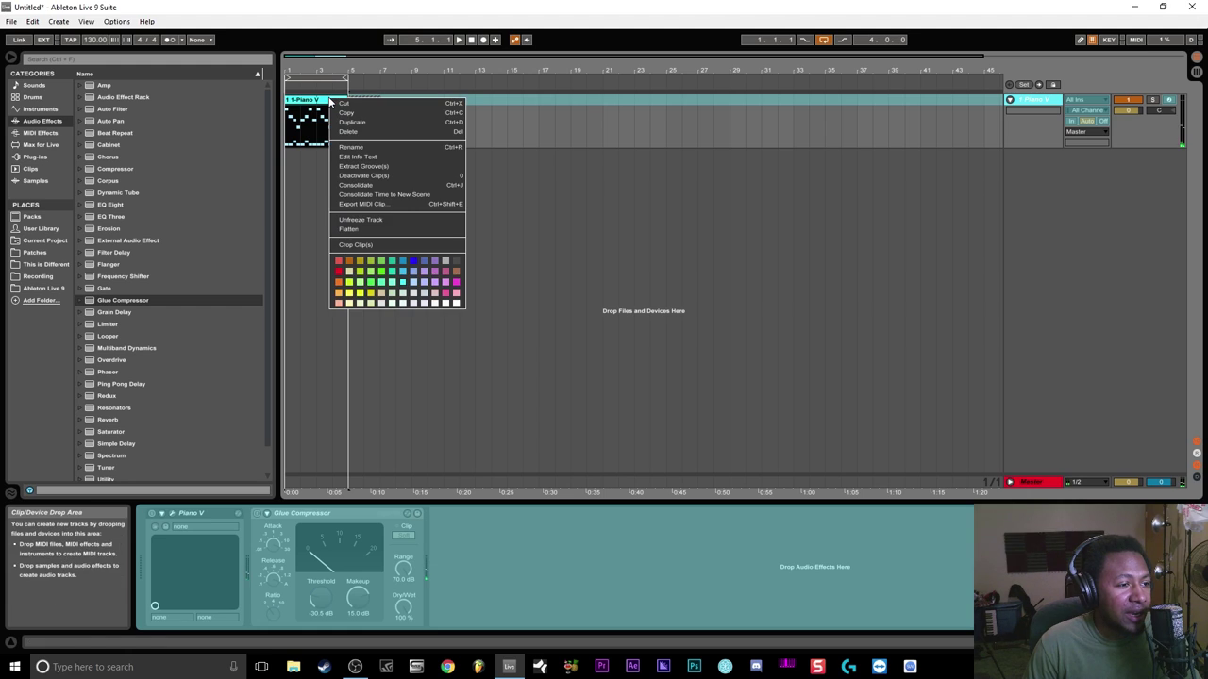
click(349, 229)
click(368, 100)
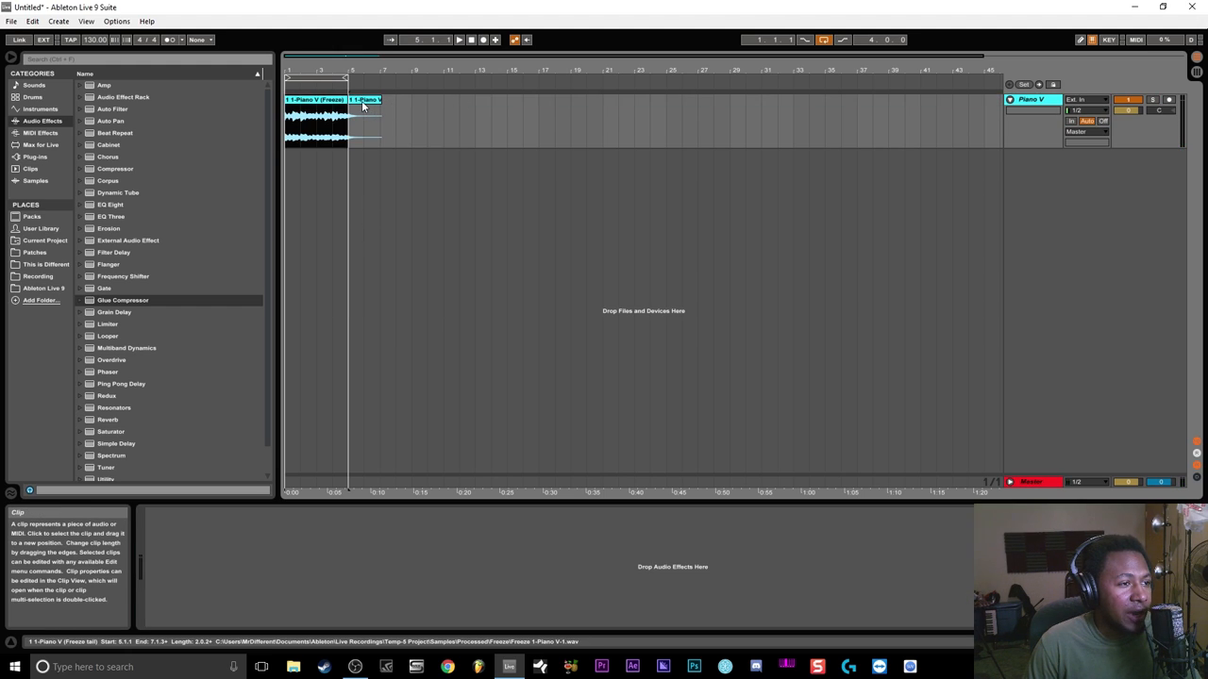
click(365, 108)
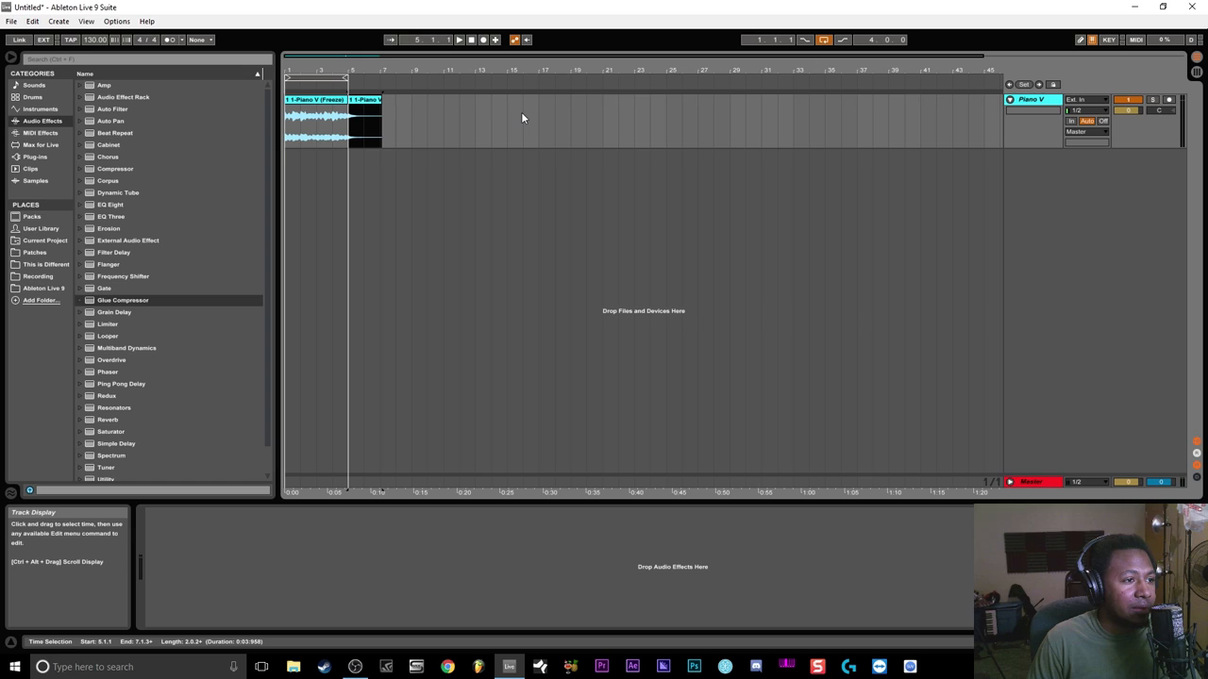
Delete the tail clip, audition the flattened loop and align the clip to the arrangement start.
key(Delete)
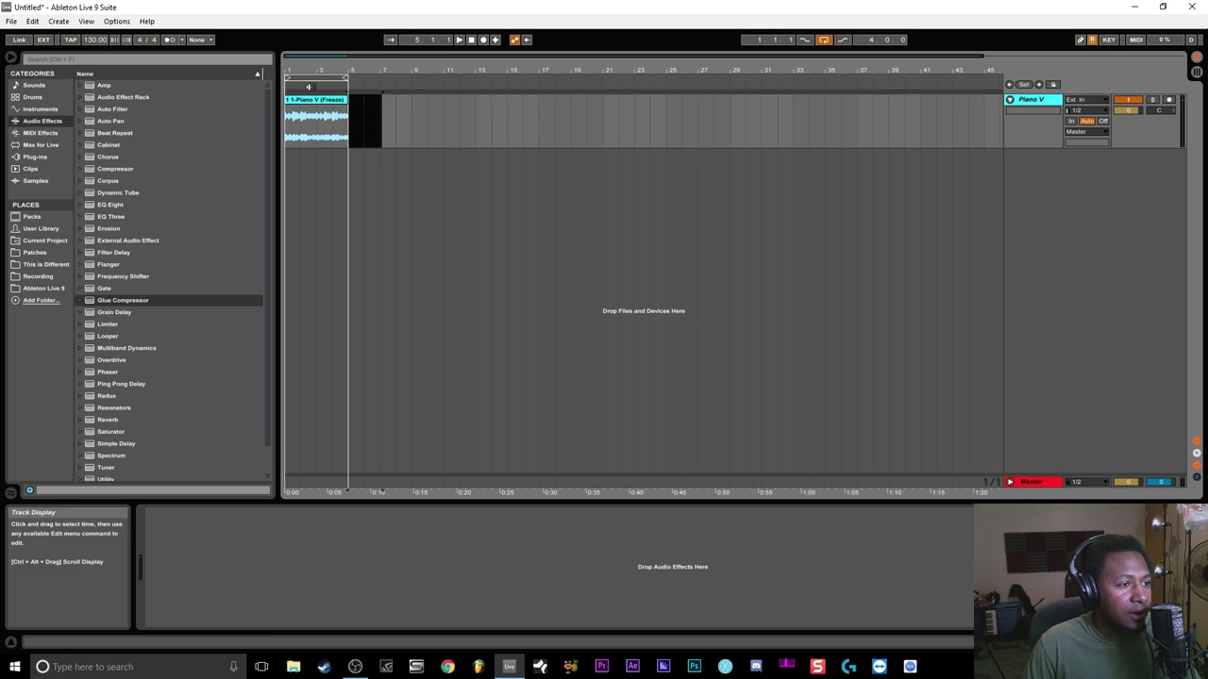
click(458, 40)
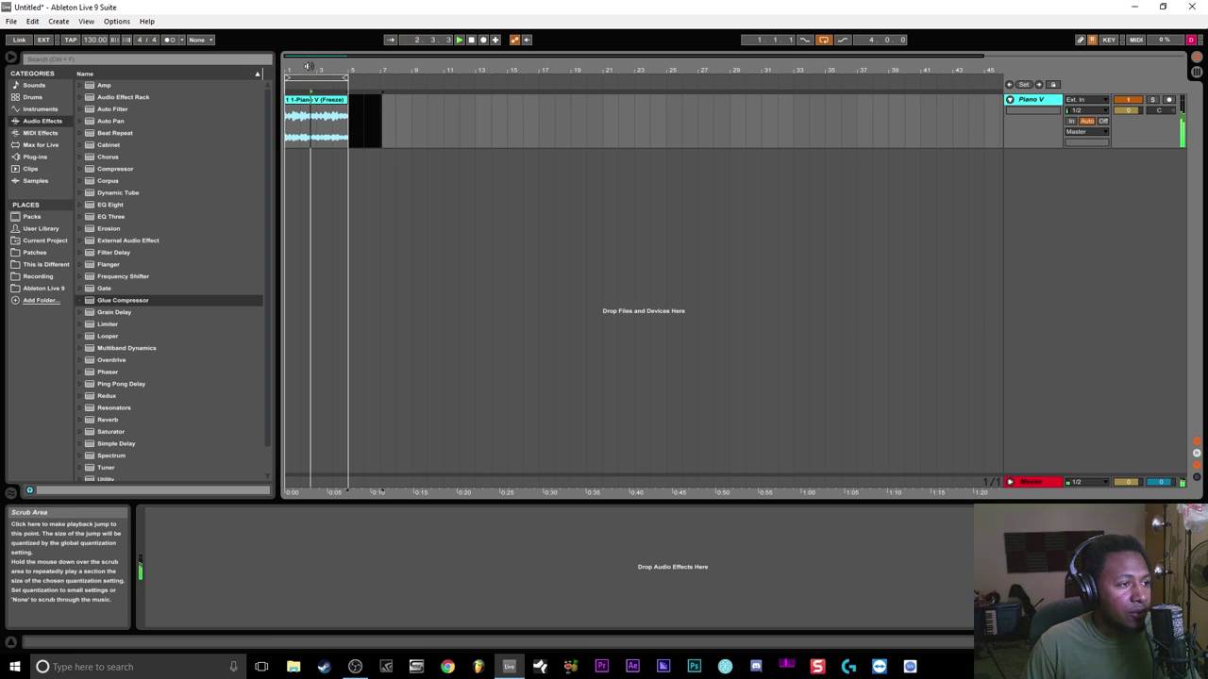
click(472, 40)
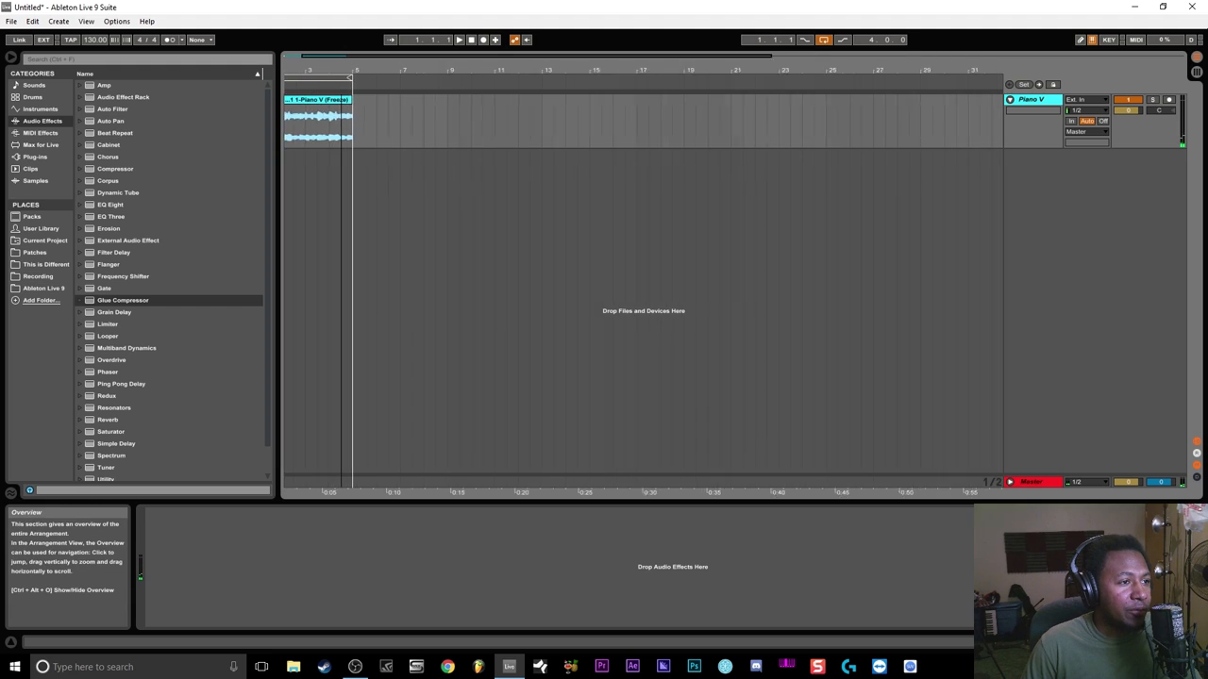
mouse_move(340, 59)
mouse_down()
mouse_move(340, 283)
mouse_move(472, 283)
mouse_up()
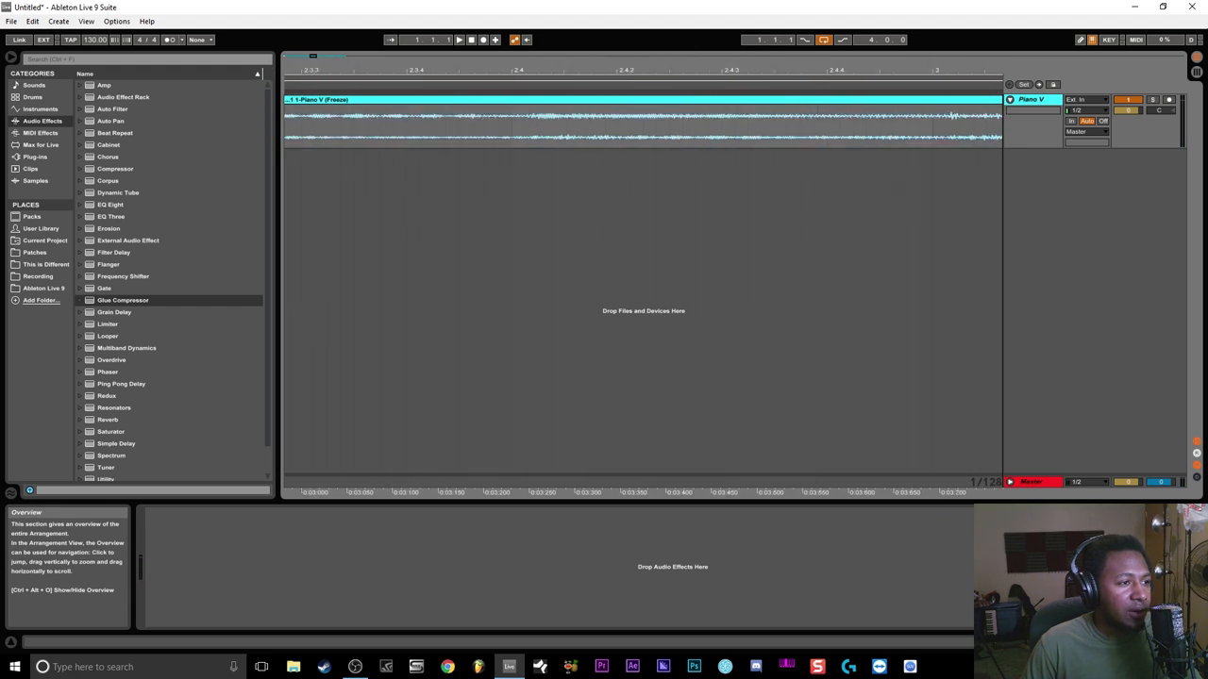
click(292, 129)
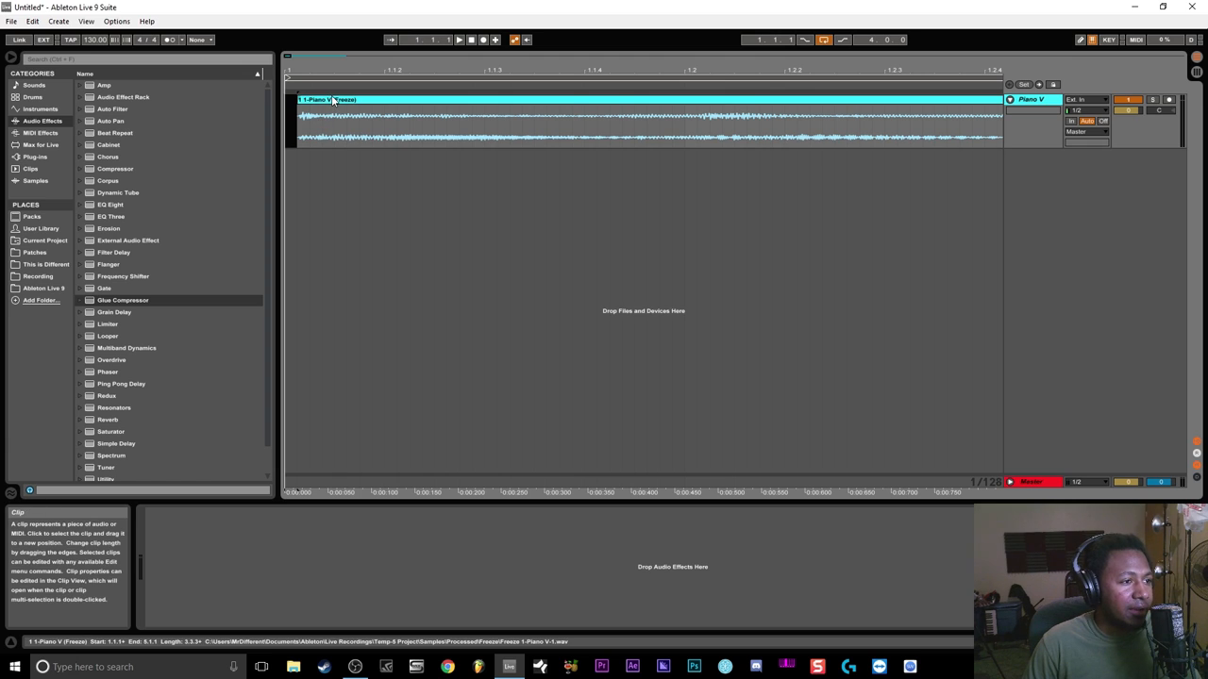
drag(332, 101, 319, 100)
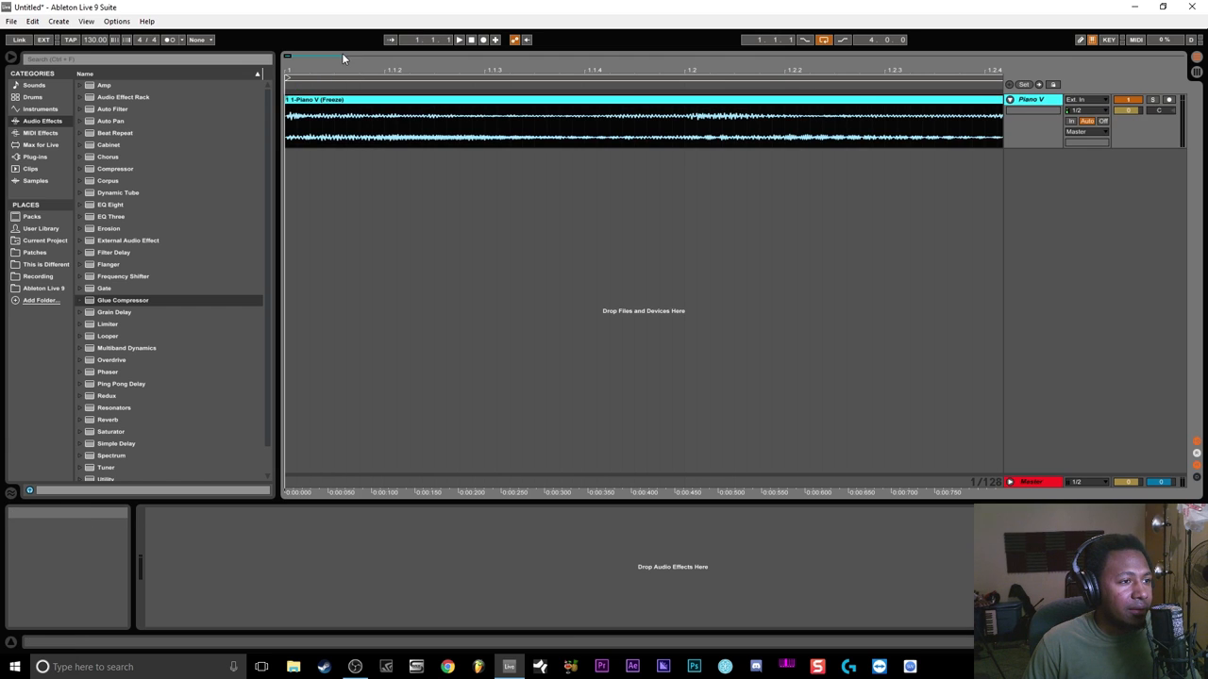
Zoom out to view the whole clip, replay it from the beginning and stop playback.
drag(344, 59, 343, 38)
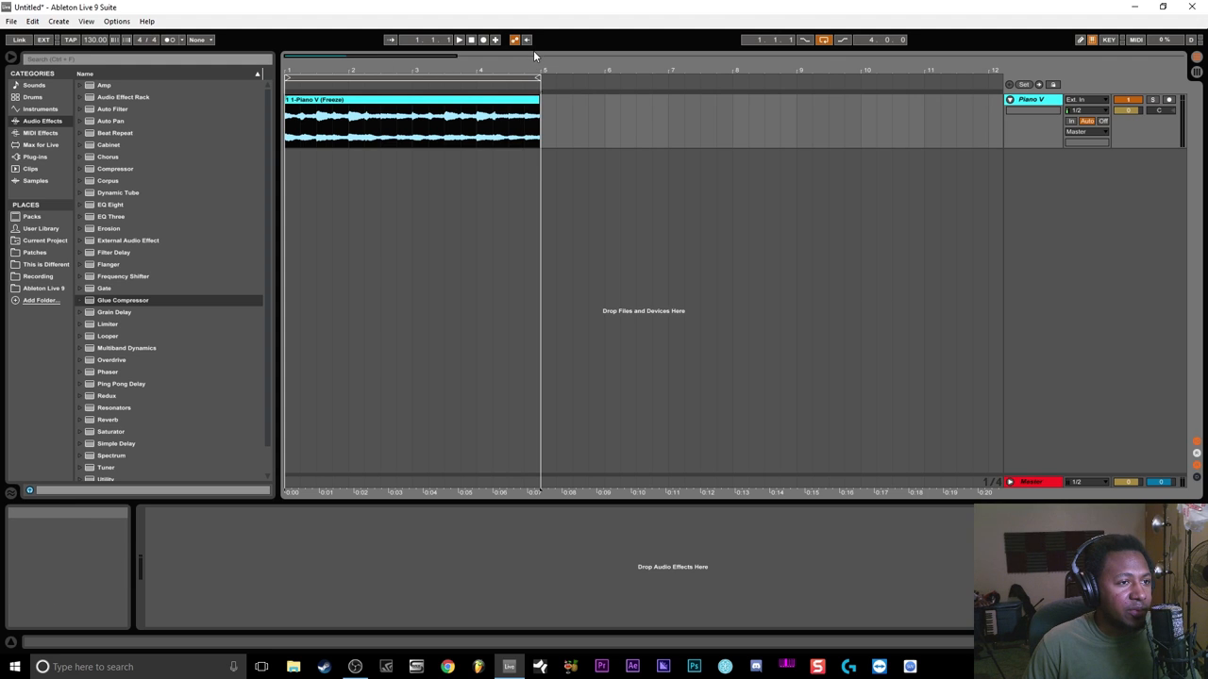
mouse_move(534, 59)
mouse_down()
mouse_move(453, 47)
mouse_move(378, 66)
mouse_move(349, 59)
mouse_up()
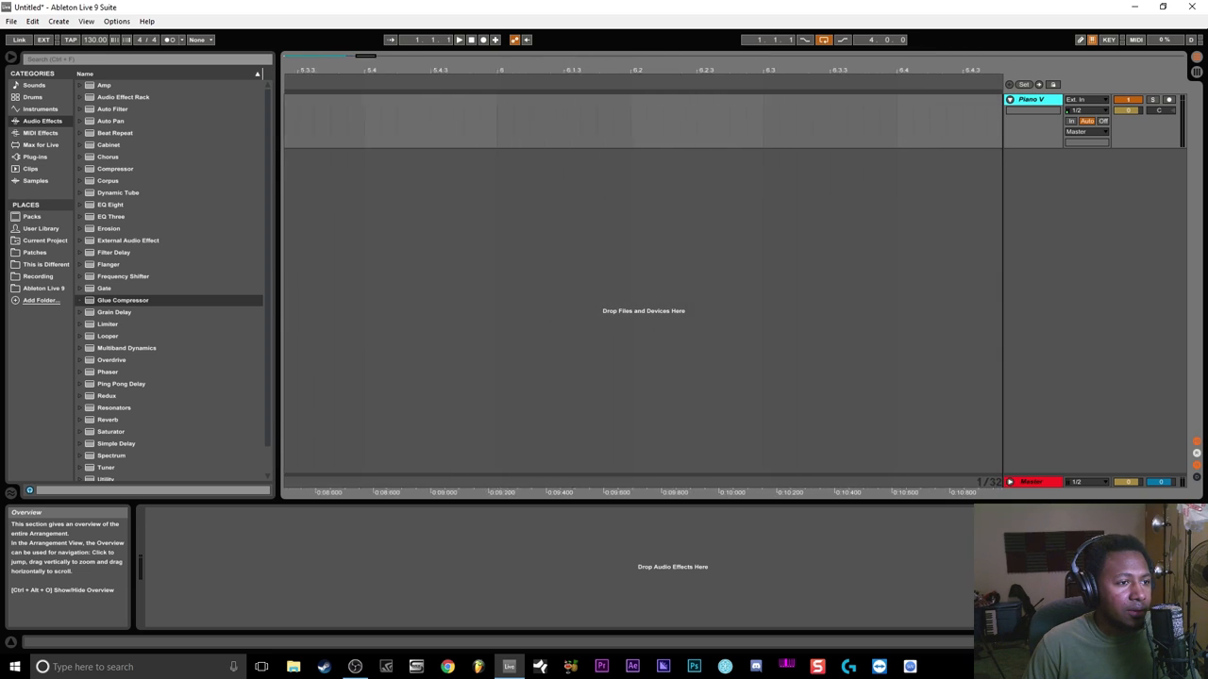
drag(445, 77, 452, 77)
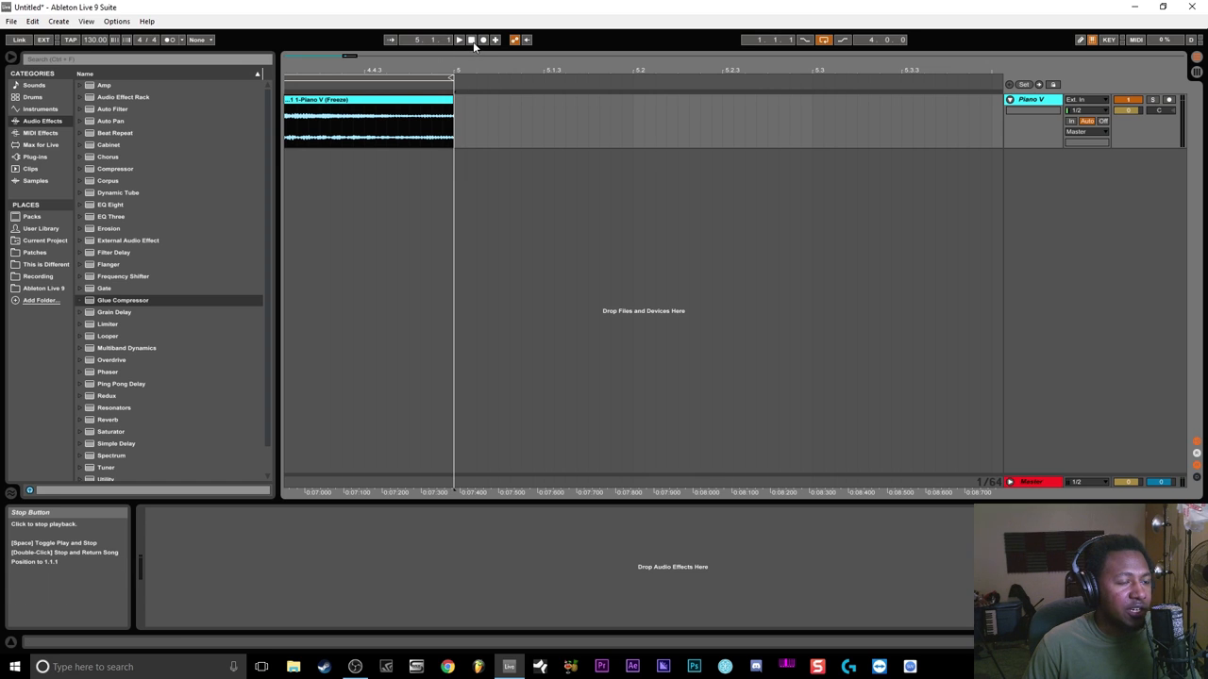
key(space)
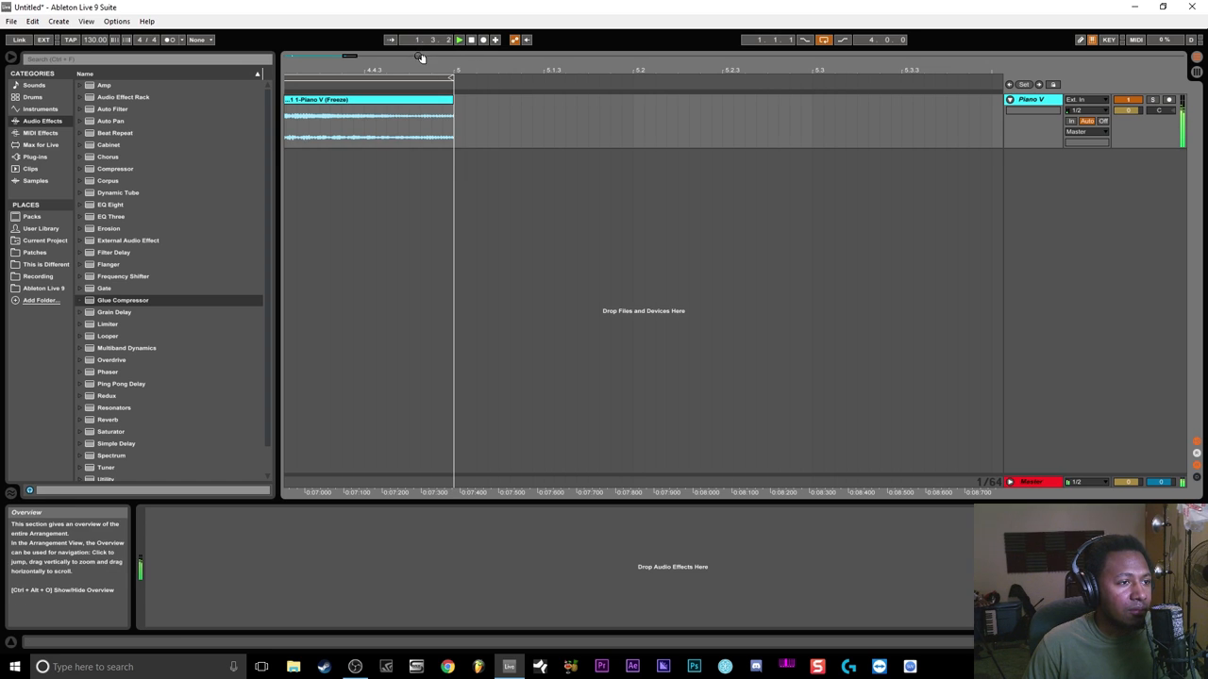
drag(417, 56, 515, 56)
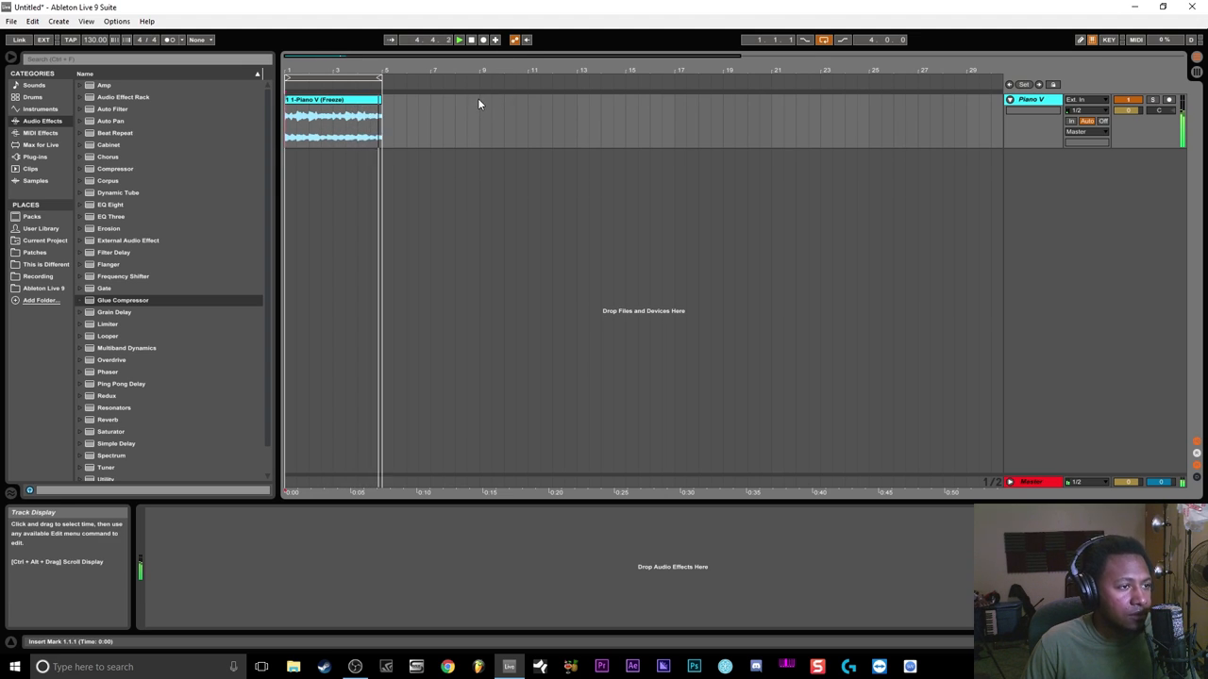
key(space)
key(space)
click(479, 40)
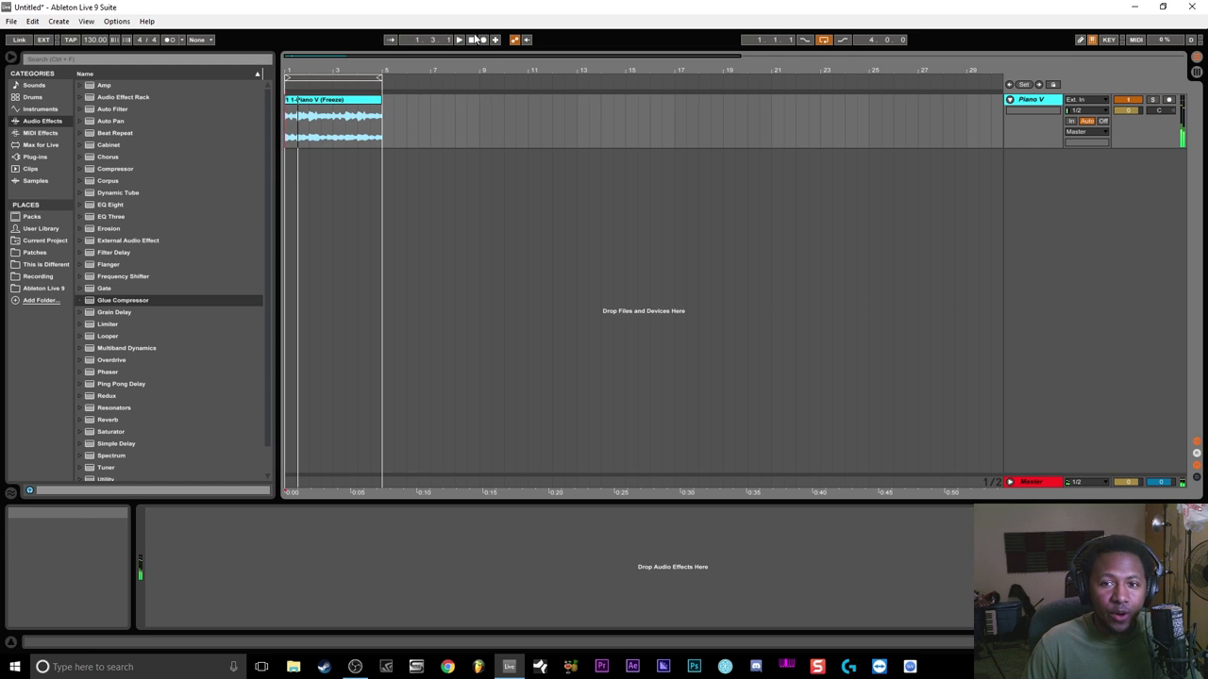
Show the frozen piano clip's sample details and set its warp mode to Re-Pitch.
click(323, 101)
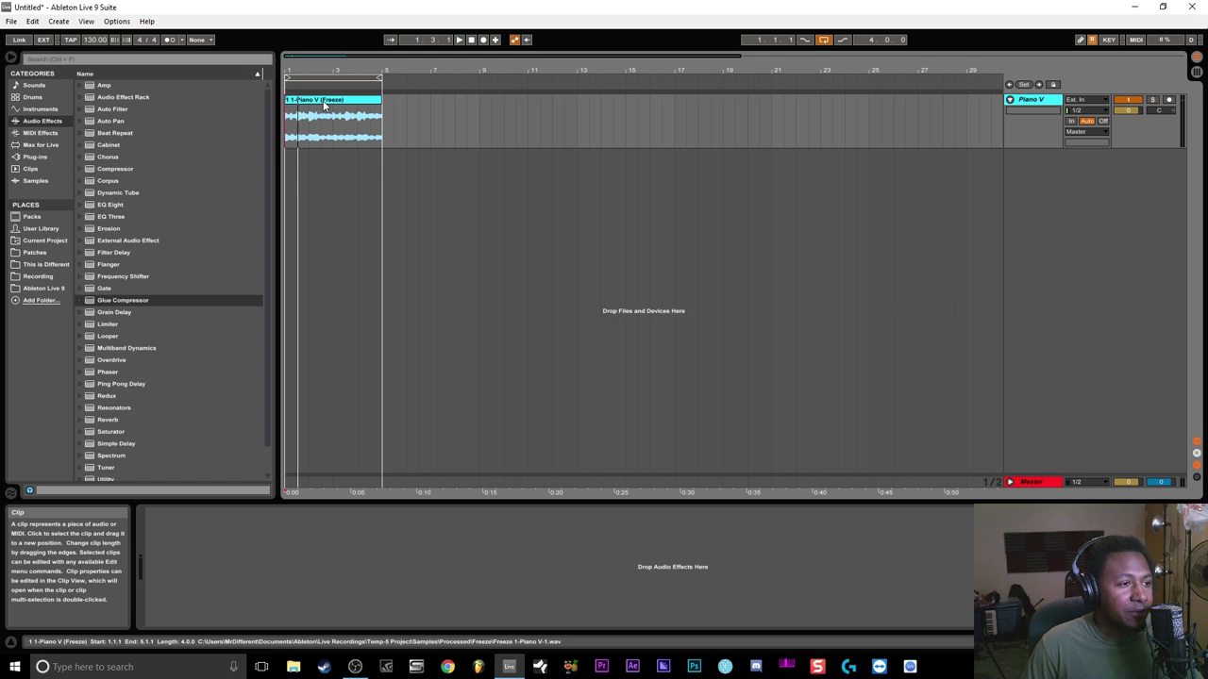
double_click(323, 101)
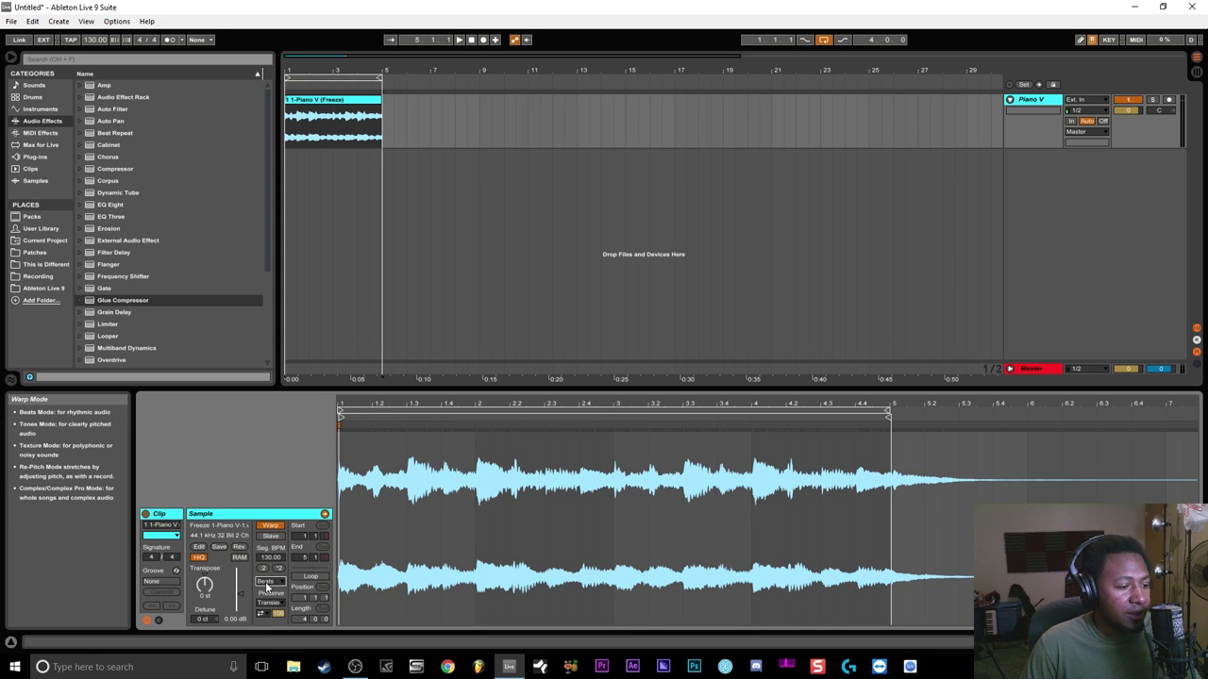
click(267, 583)
click(279, 620)
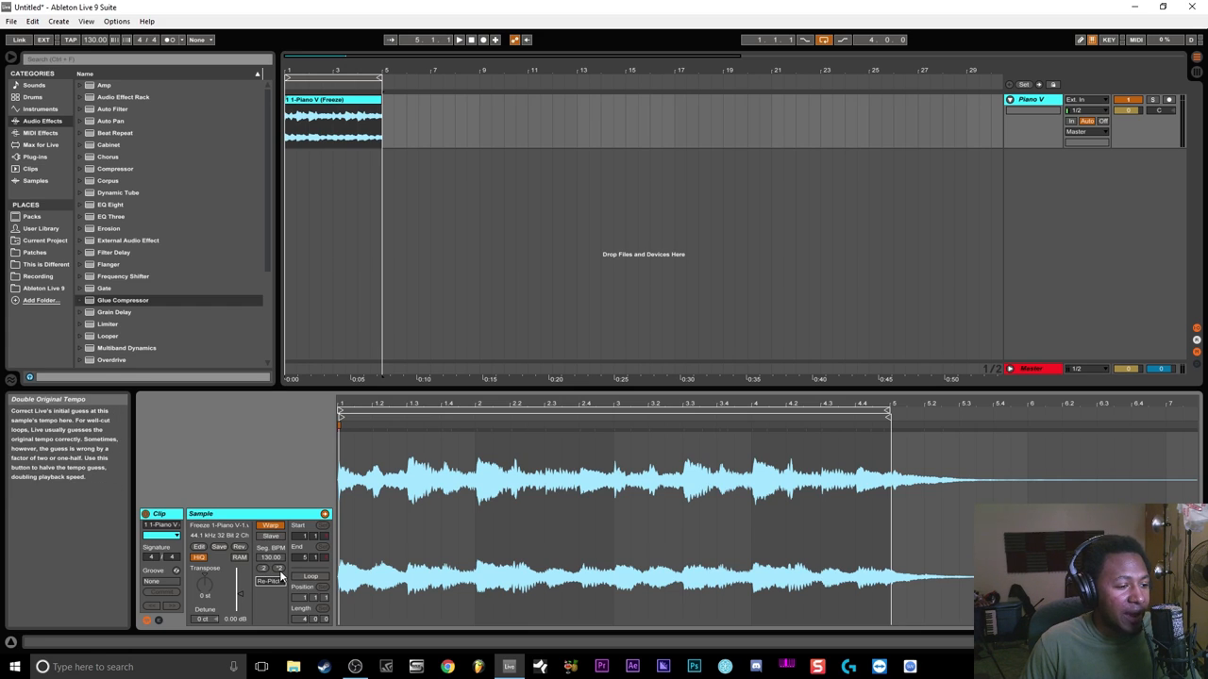
Double the Seg. BPM for half speed and extend the loop brace to end at bar 9.
click(280, 570)
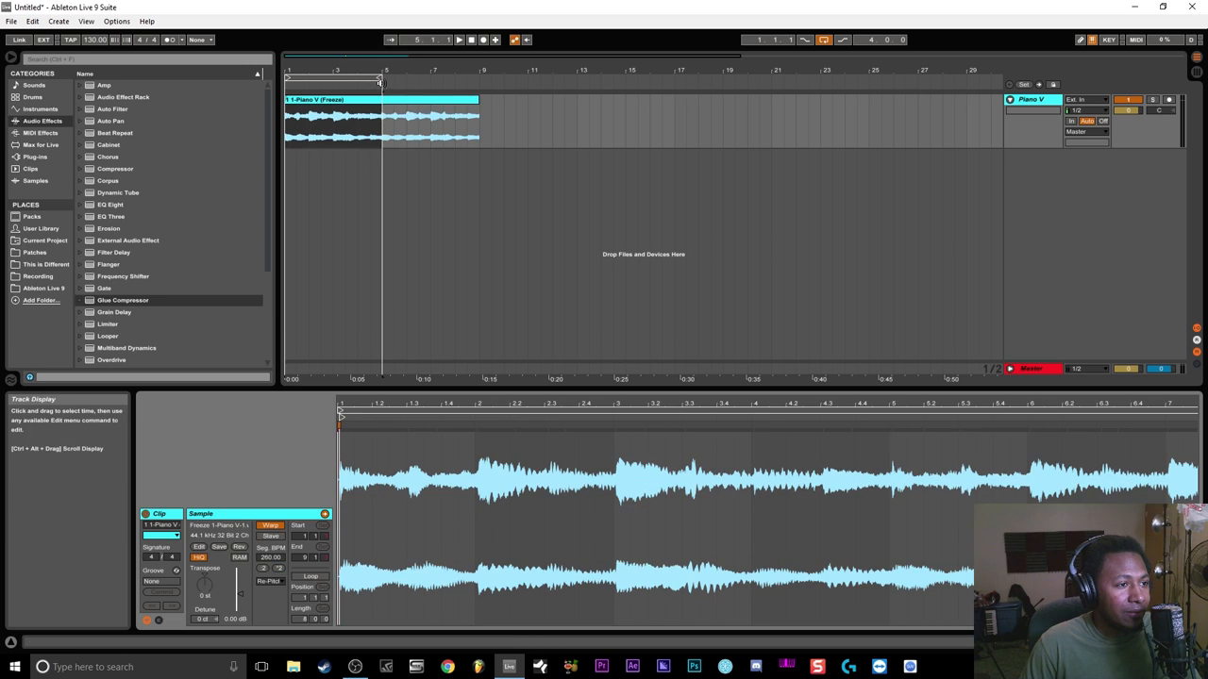
drag(465, 77, 477, 78)
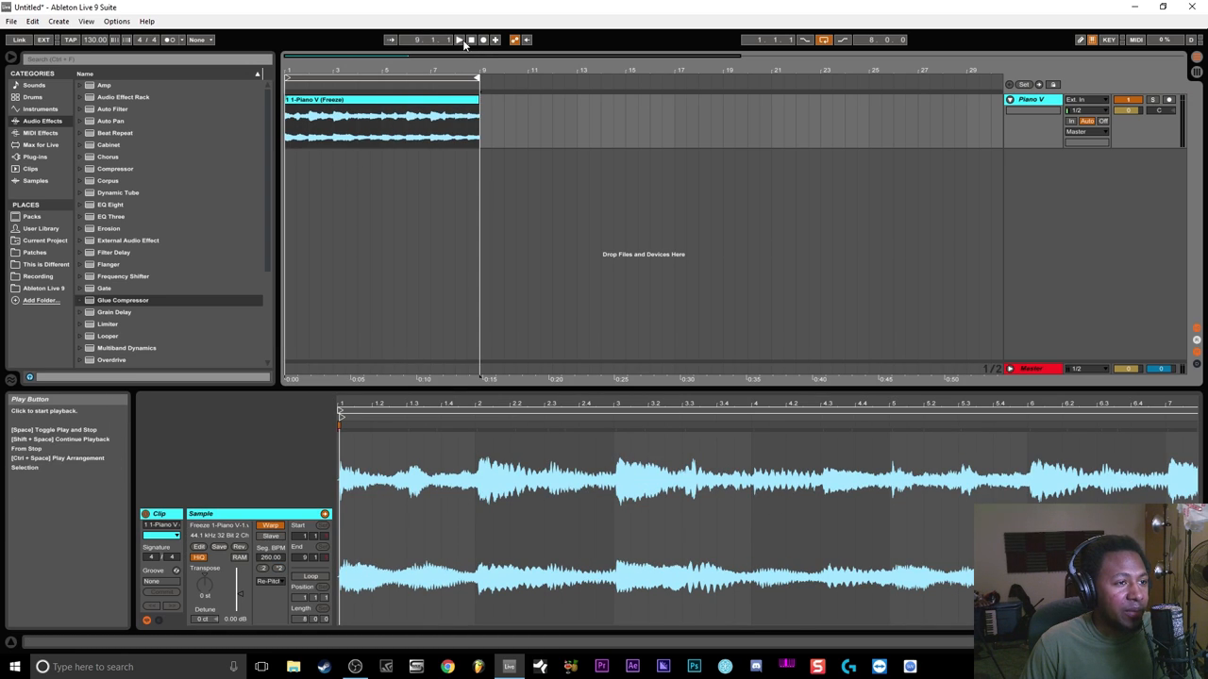
click(471, 39)
Play back the slowed, re-pitched piano loop.
click(459, 40)
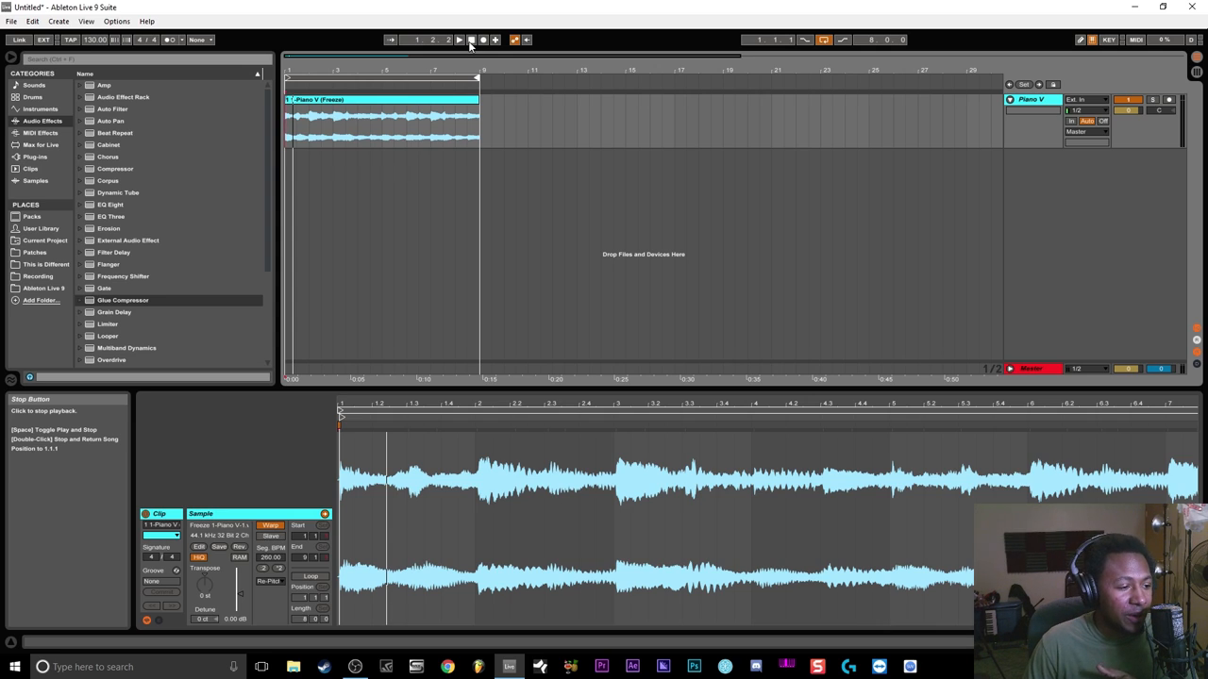
Try the clip at 520 BPM quarter speed, then at 65 BPM, auditioning each.
click(278, 569)
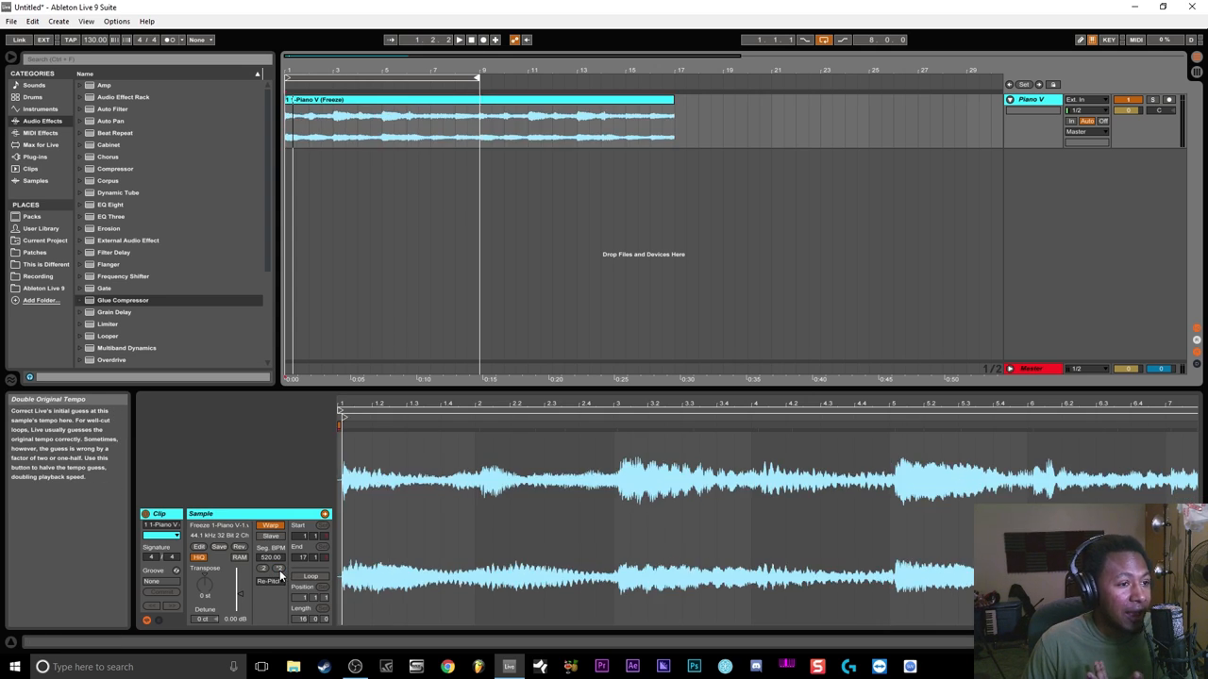
click(461, 41)
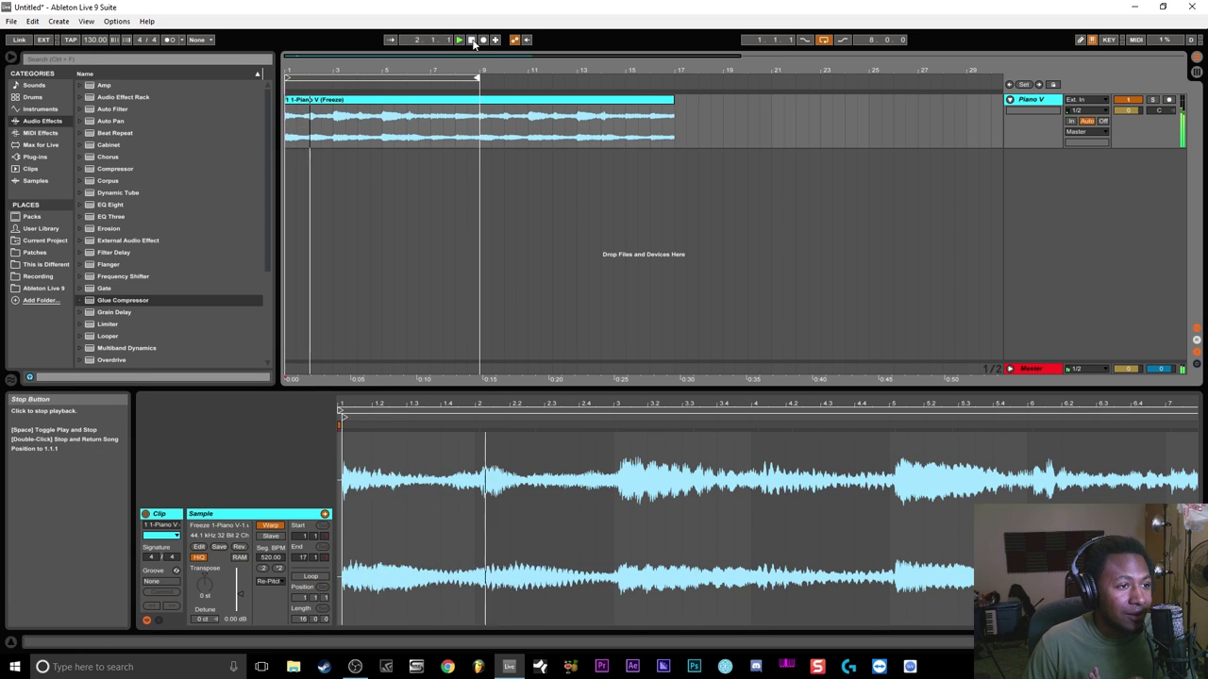
click(472, 41)
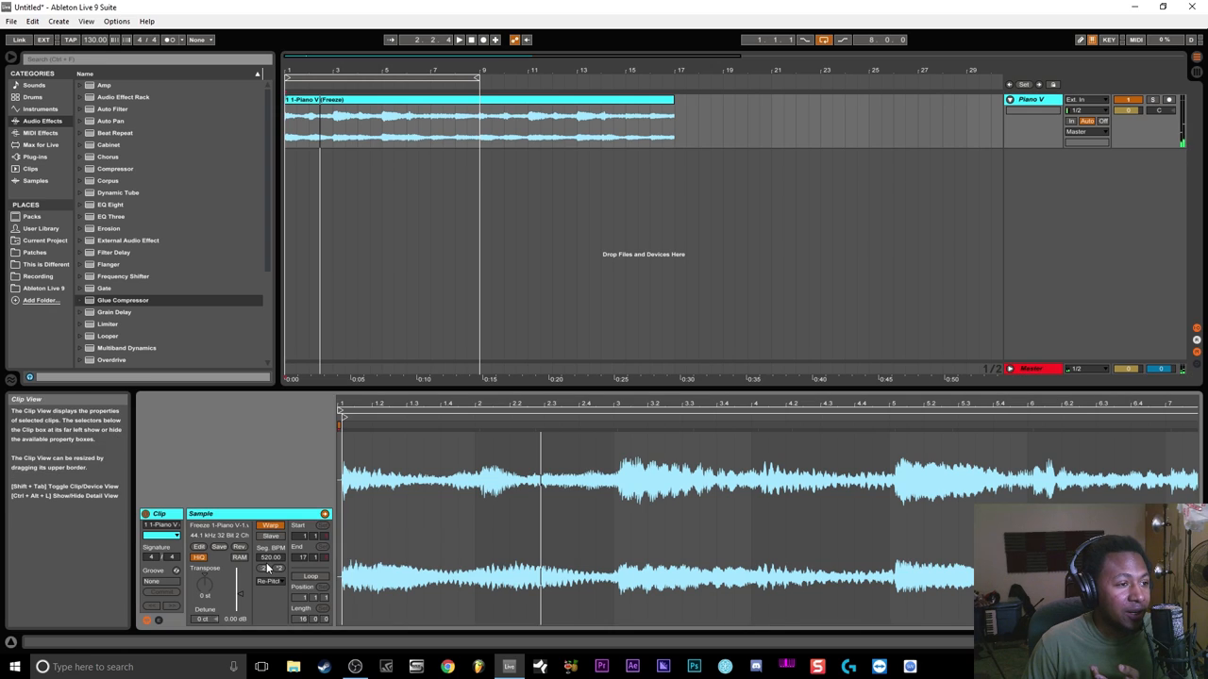
click(266, 569)
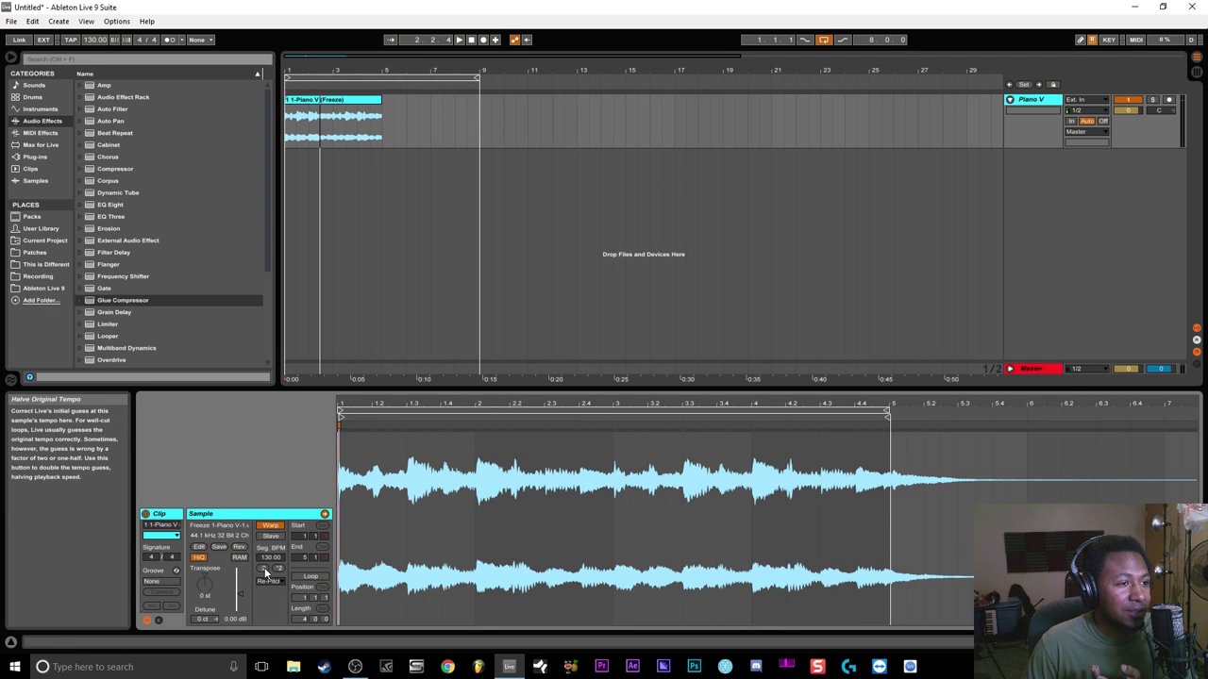
click(265, 572)
click(459, 41)
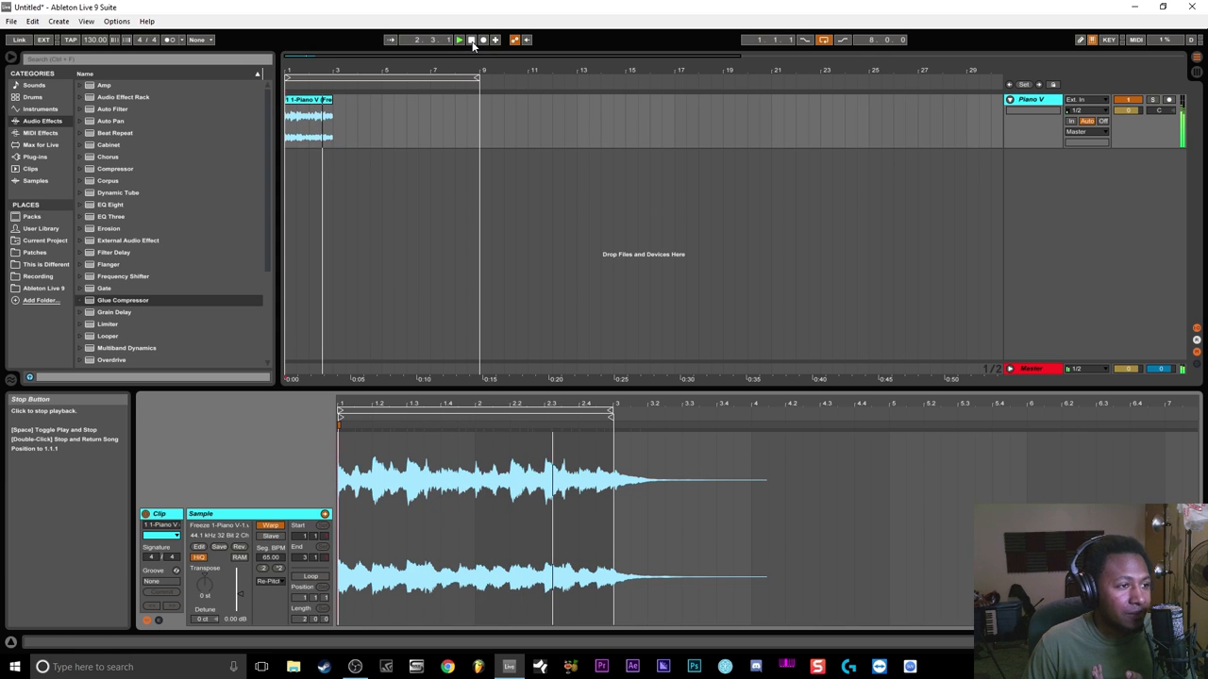
Return the Seg. BPM to 260 for half speed, keep Re-Pitch warping, replay and stop.
click(281, 571)
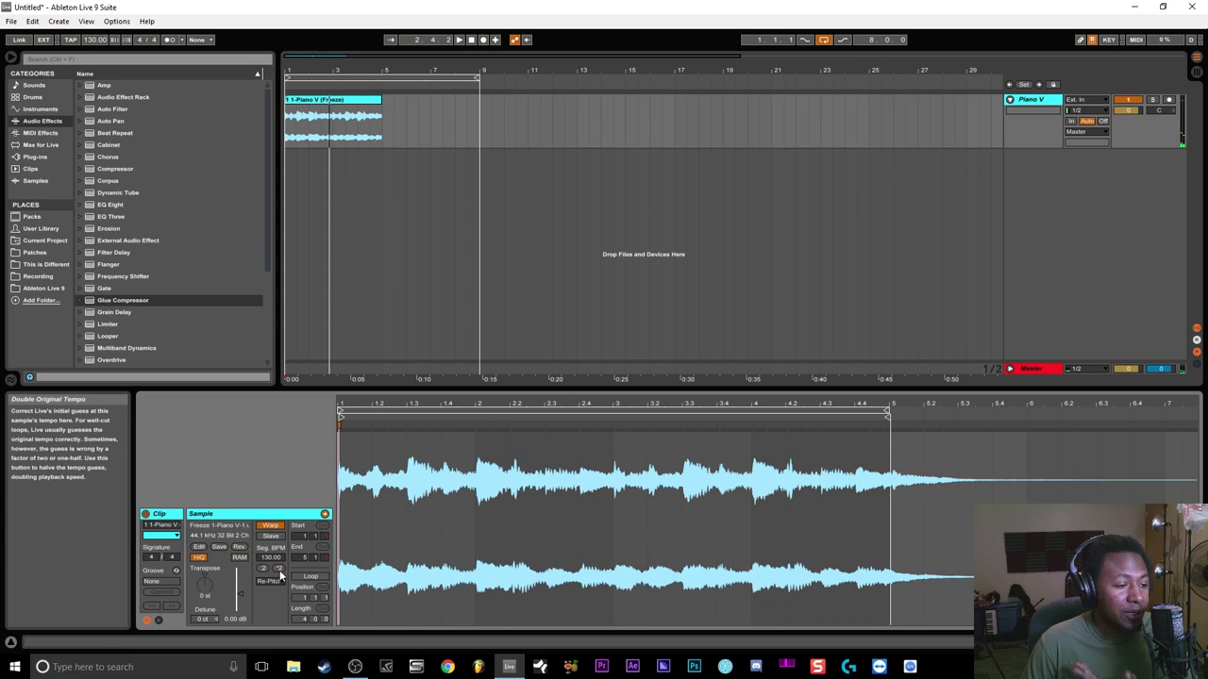
click(269, 581)
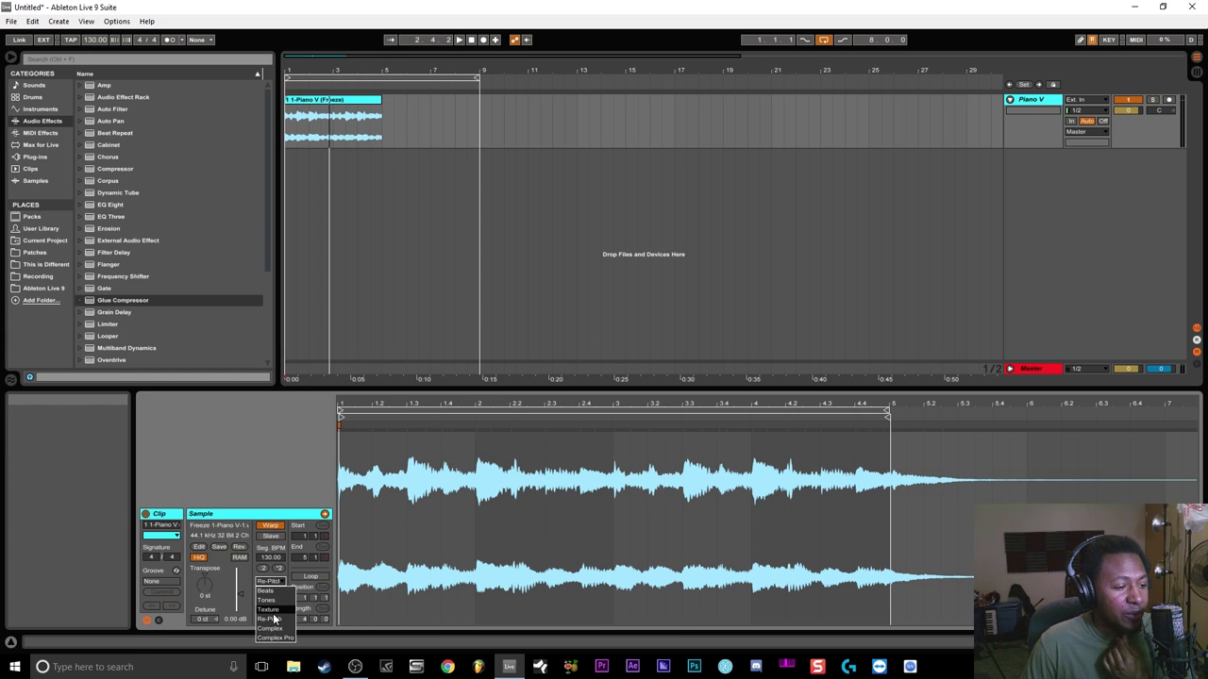
click(281, 457)
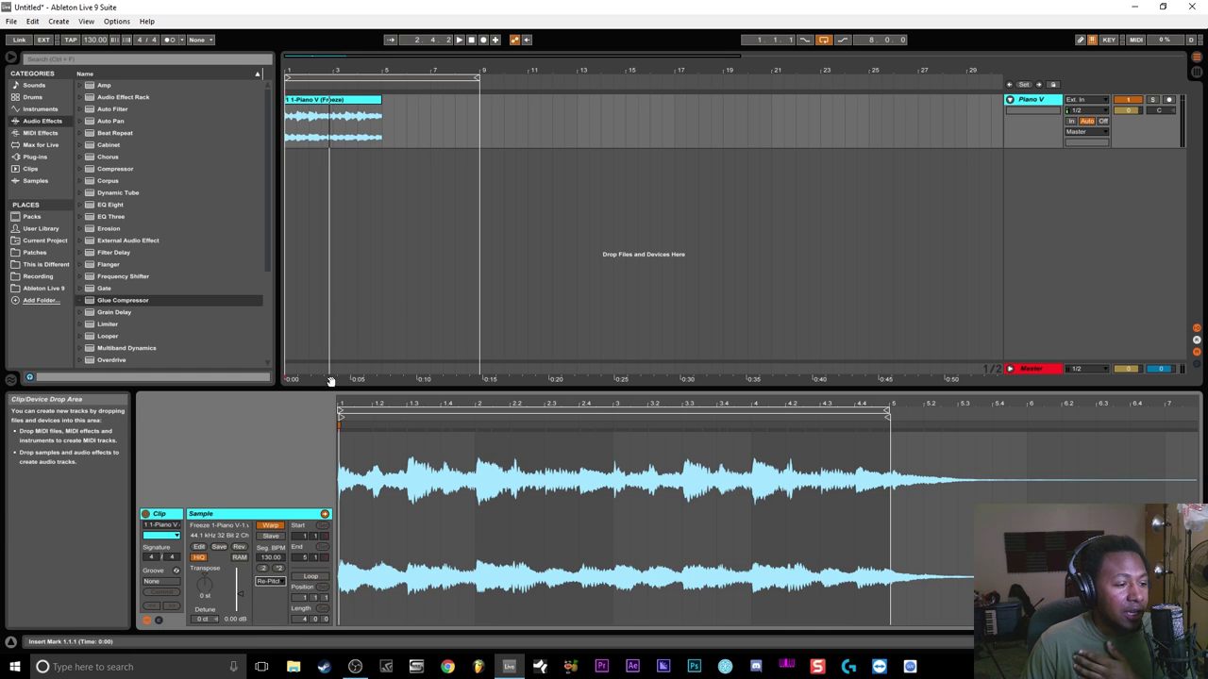
click(281, 571)
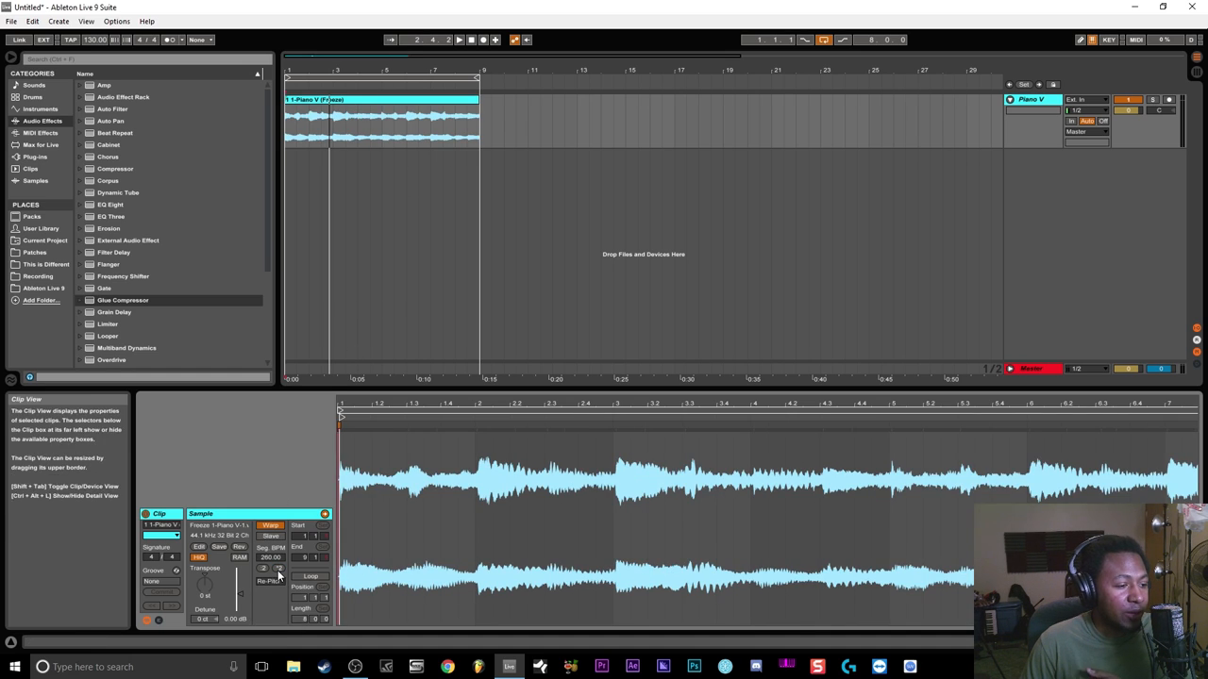
key(space)
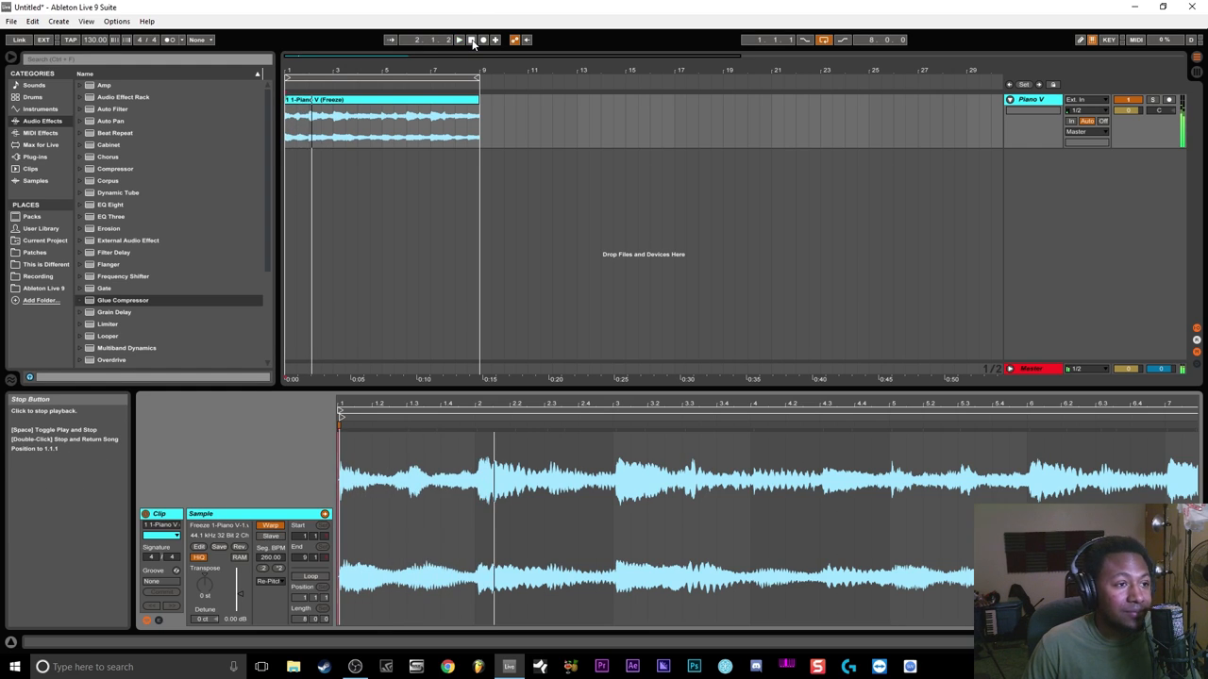
click(473, 39)
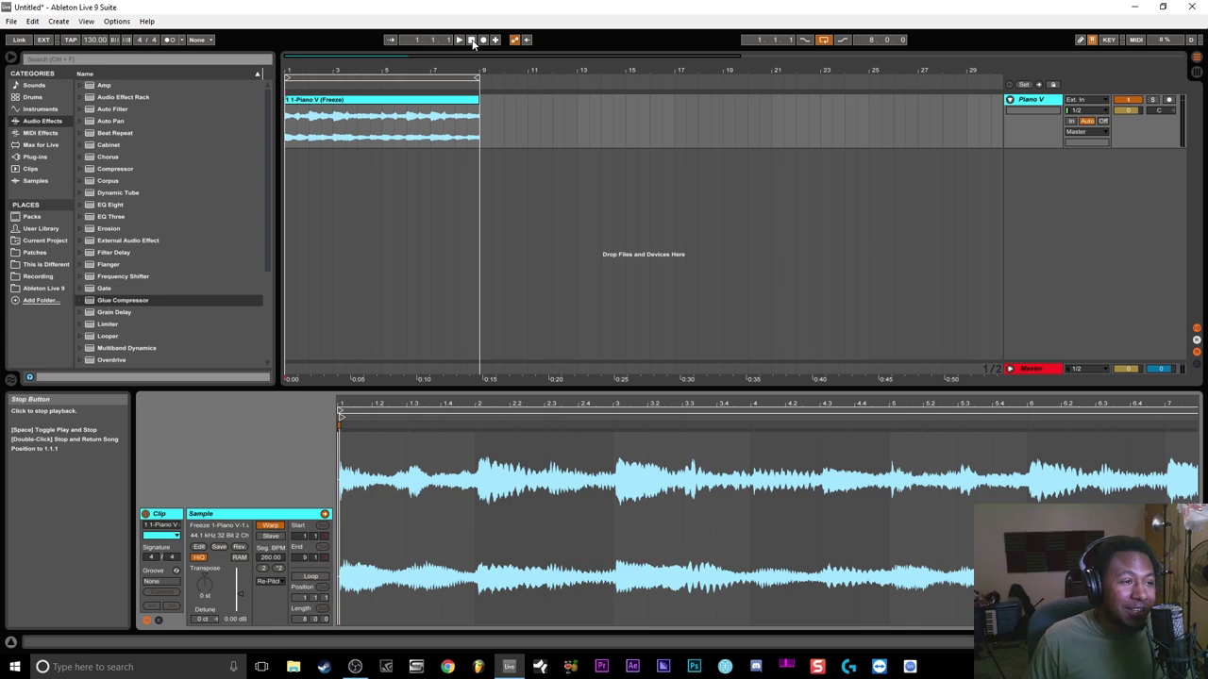